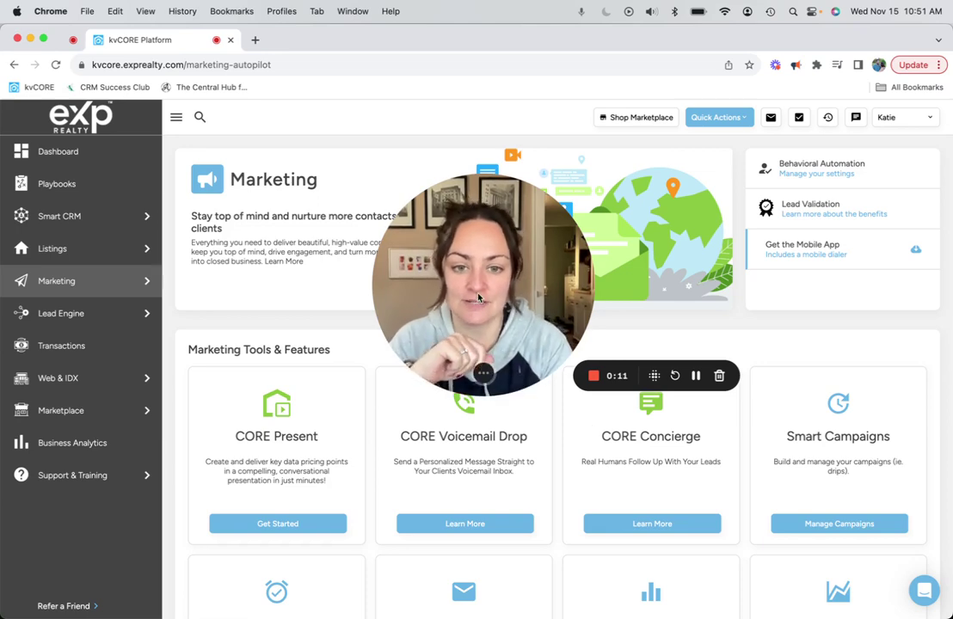
Search the contacts for the lead by their full name to show their record.
{"action": "mouse_move", "coordinate": [478, 298]}
{"action": "left_mouse_down"}
{"action": "mouse_move", "coordinate": [129, 501]}
{"action": "mouse_move", "coordinate": [126, 513]}
{"action": "left_mouse_up"}
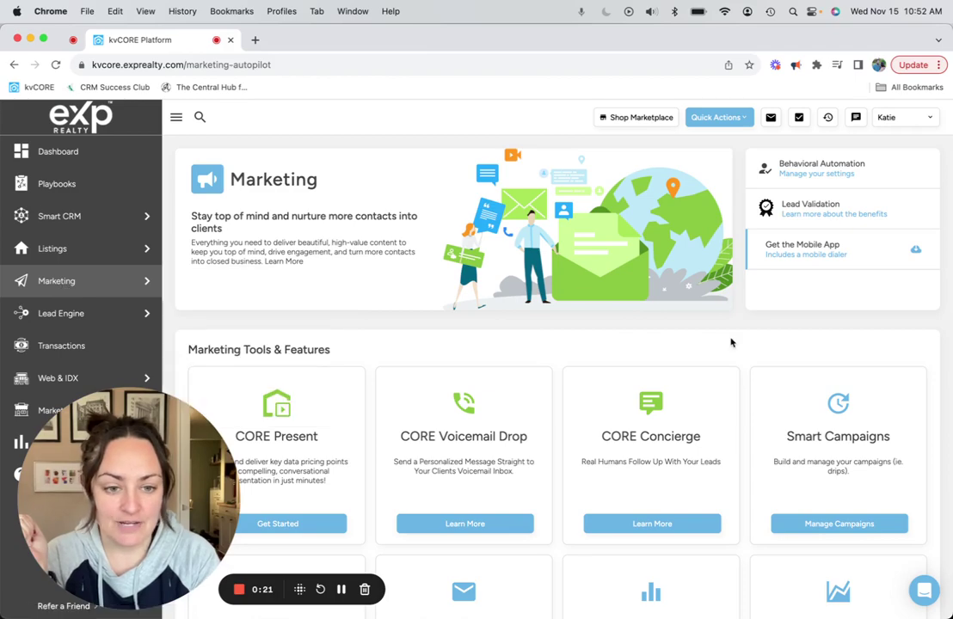
{"action": "scroll", "coordinate": [731, 342], "scroll_direction": "down", "scroll_amount": 5}
{"action": "scroll", "coordinate": [732, 342], "scroll_direction": "down", "scroll_amount": 1}
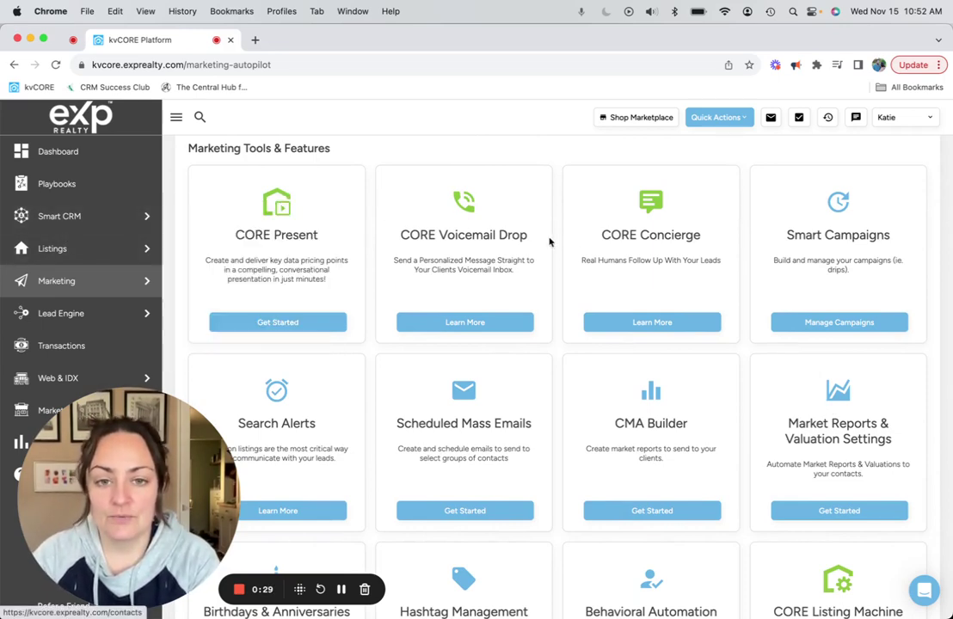
{"action": "left_click", "coordinate": [202, 117]}
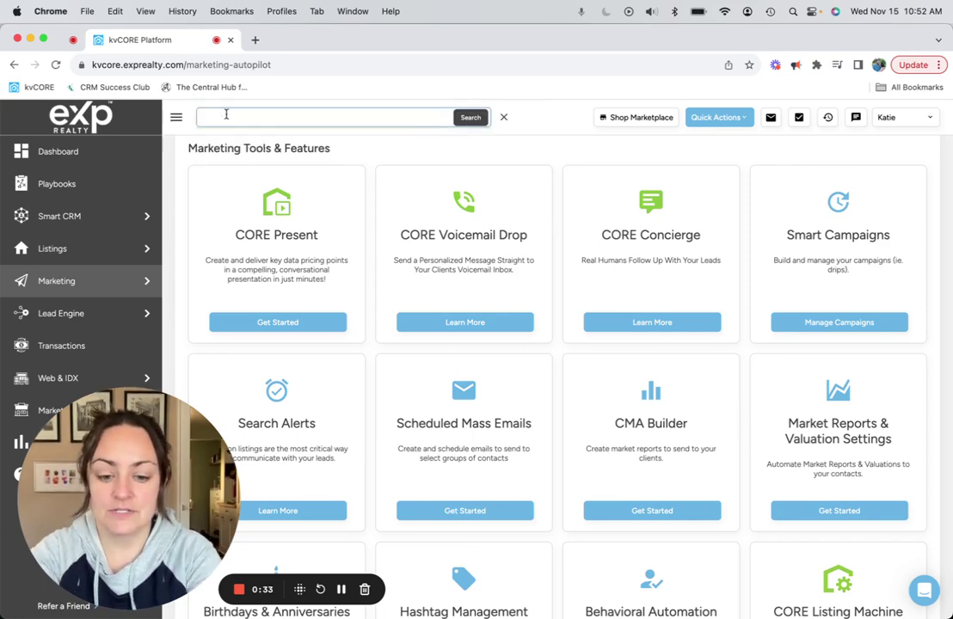
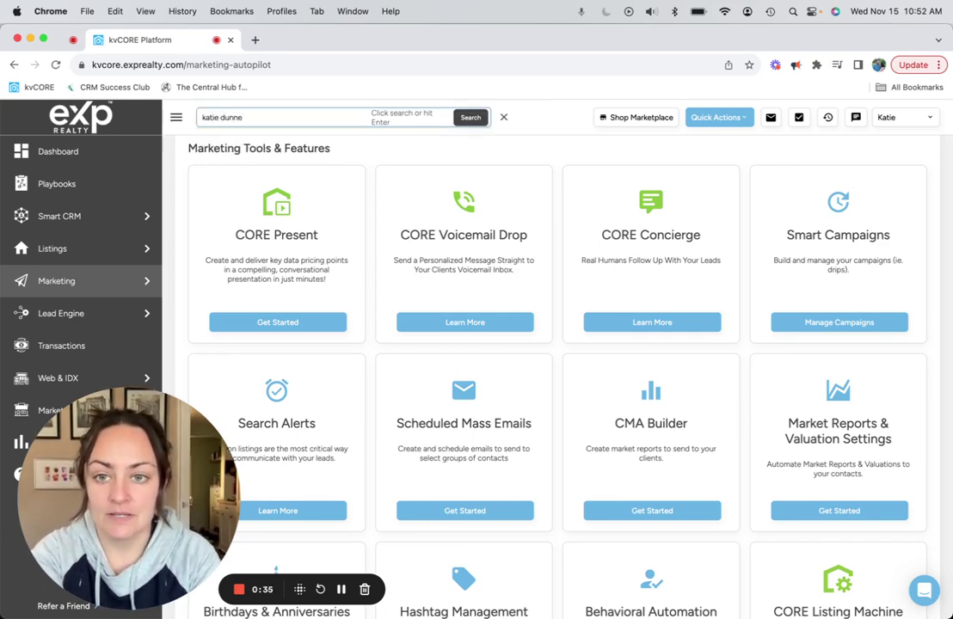
{"action": "left_click", "coordinate": [471, 119]}
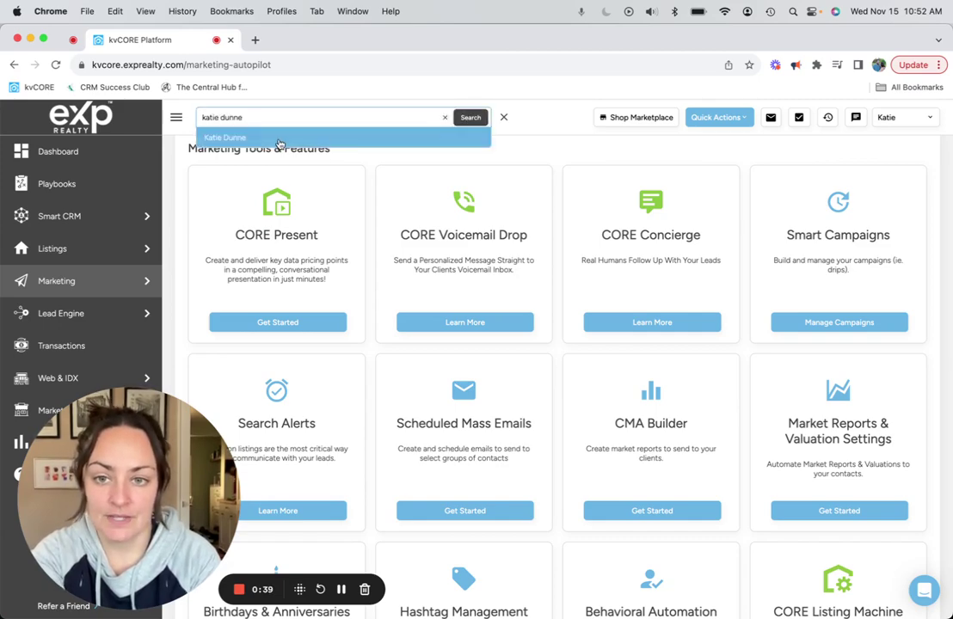
{"action": "left_click", "coordinate": [276, 140]}
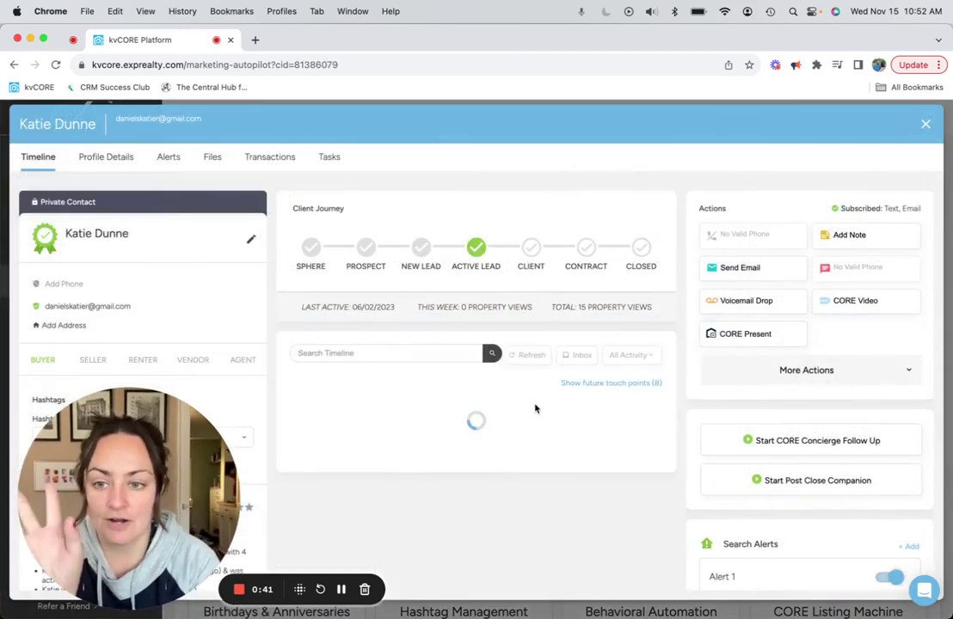
{"action": "scroll", "coordinate": [559, 430], "scroll_direction": "down", "scroll_amount": 3}
{"action": "scroll", "coordinate": [775, 434], "scroll_direction": "down", "scroll_amount": 3}
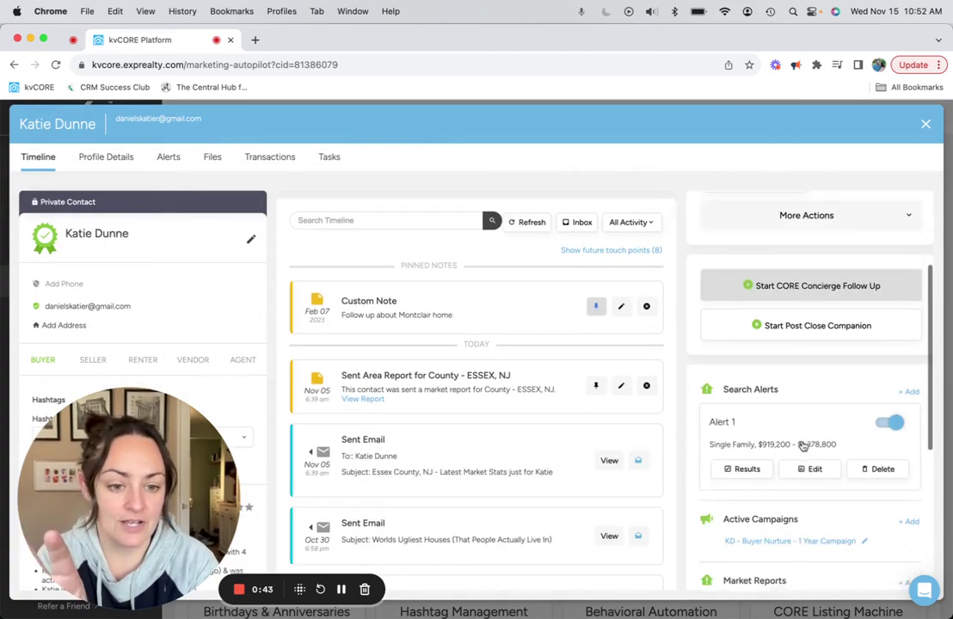
{"action": "scroll", "coordinate": [825, 425], "scroll_direction": "down", "scroll_amount": 2}
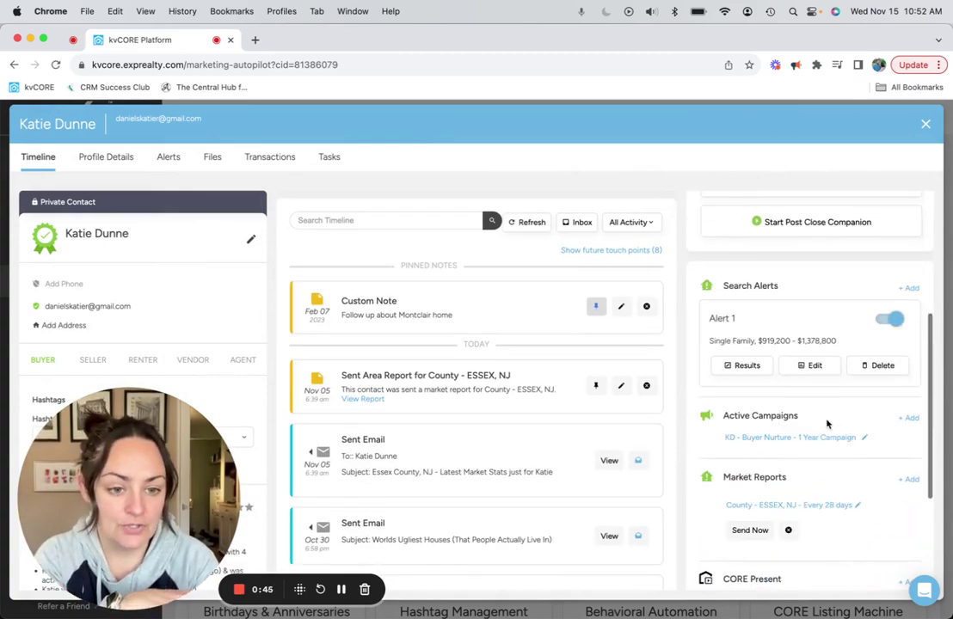
{"action": "scroll", "coordinate": [826, 422], "scroll_direction": "down", "scroll_amount": 3}
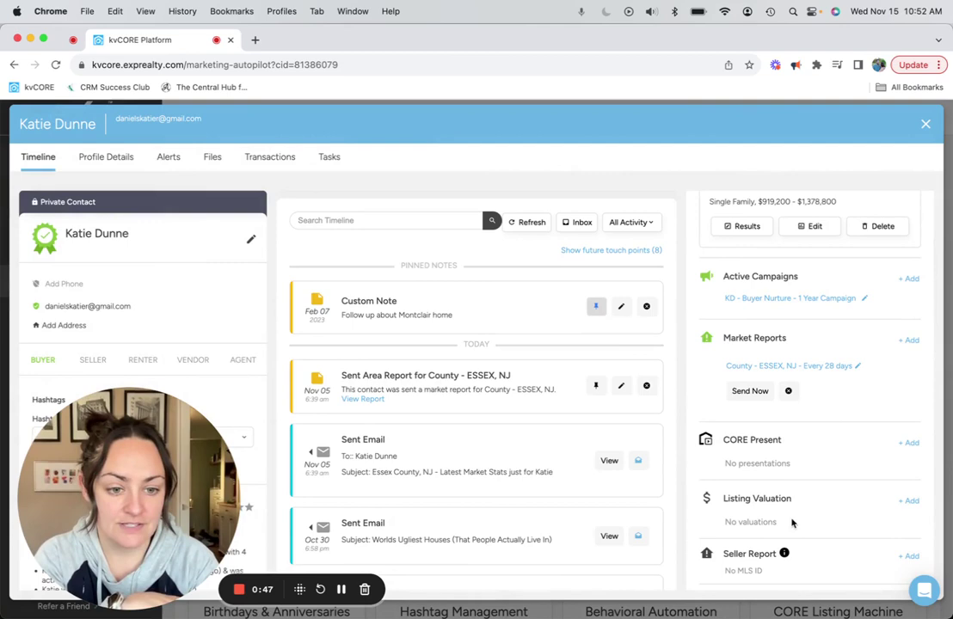
{"action": "scroll", "coordinate": [788, 513], "scroll_direction": "down", "scroll_amount": 2}
{"action": "scroll", "coordinate": [783, 518], "scroll_direction": "up", "scroll_amount": 3}
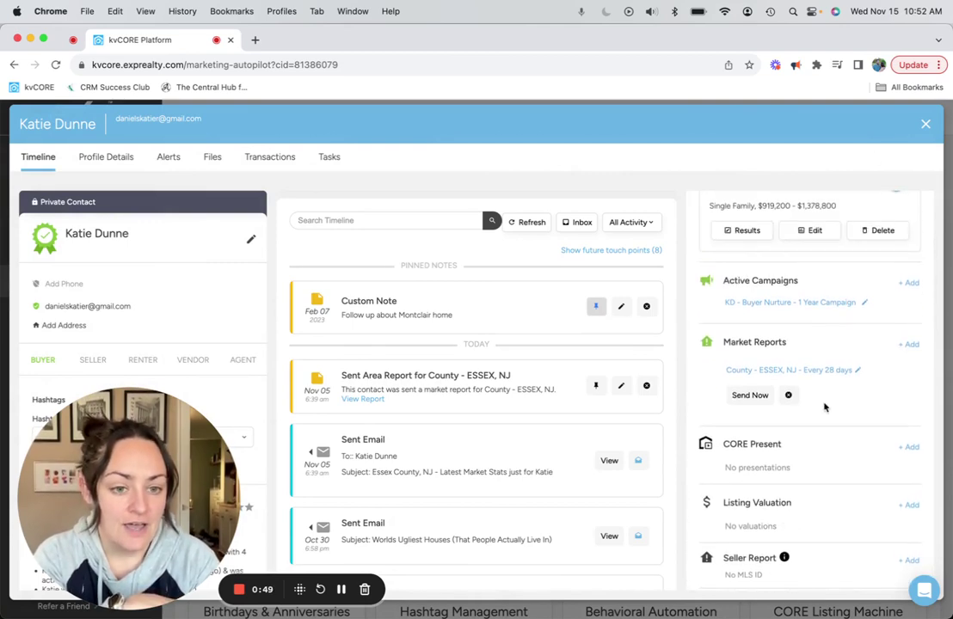
{"action": "scroll", "coordinate": [826, 404], "scroll_direction": "up", "scroll_amount": 2}
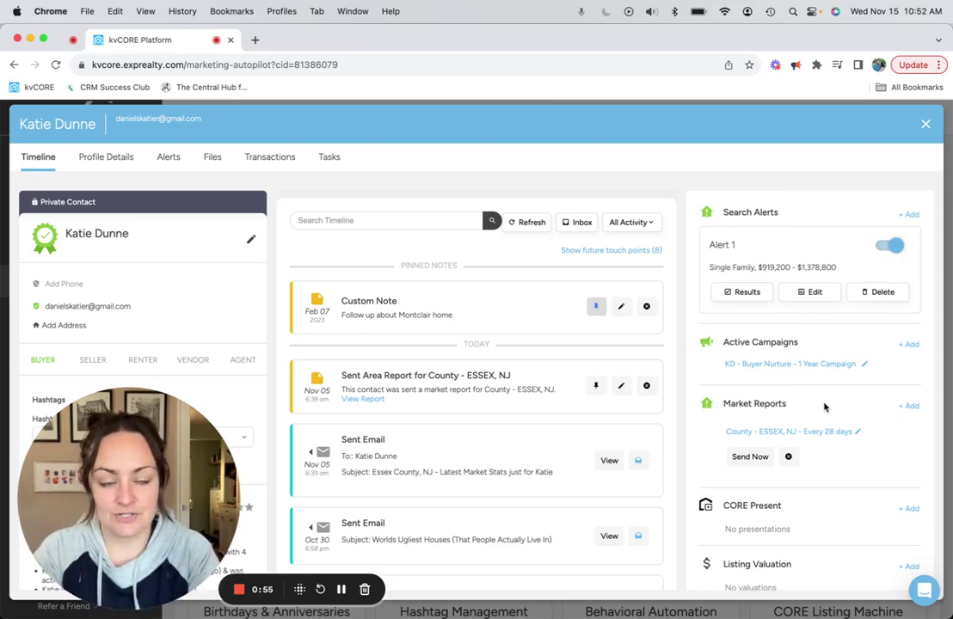
{"action": "scroll", "coordinate": [824, 407], "scroll_direction": "down", "scroll_amount": 3}
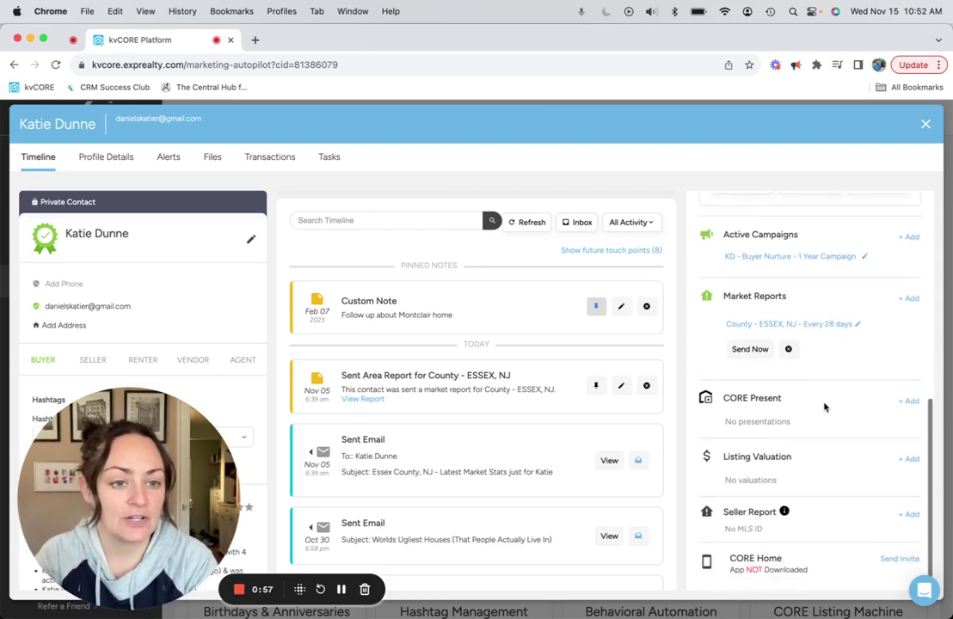
{"action": "left_click", "coordinate": [926, 126]}
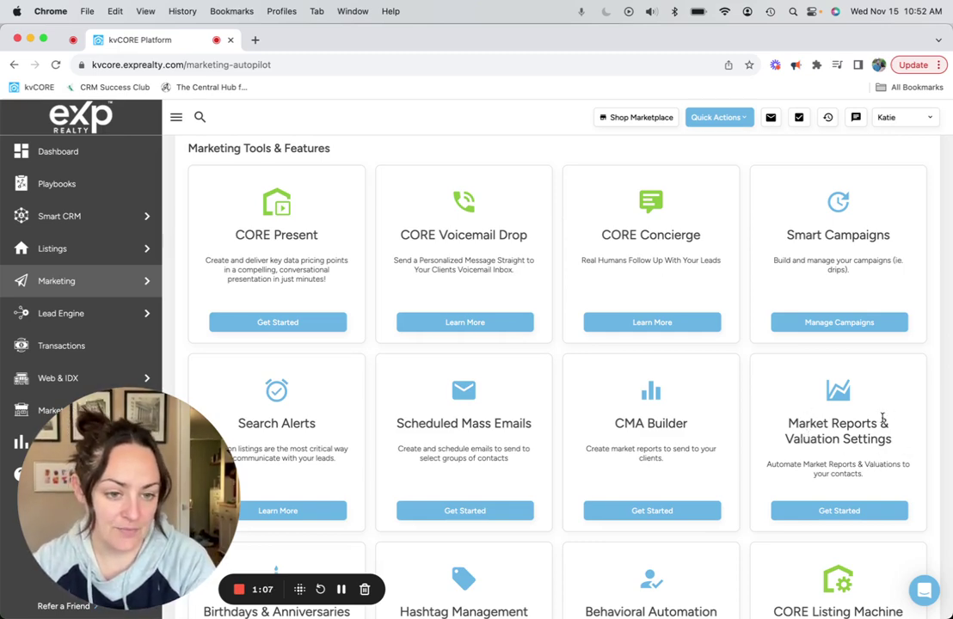
Open Market Reports & Valuation Settings and highlight the Listing Valuation Activation heading.
{"action": "left_click", "coordinate": [831, 512]}
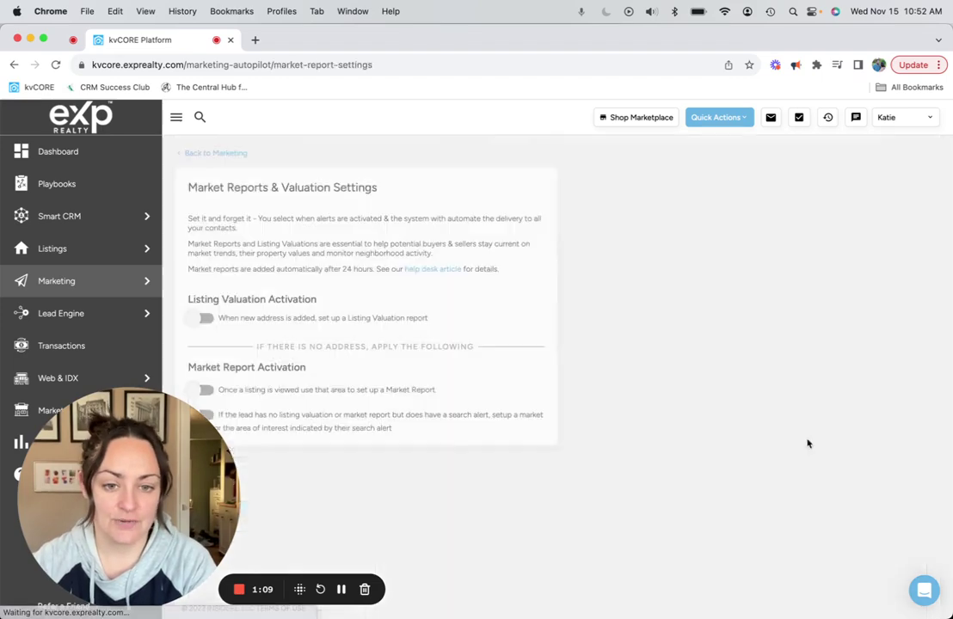
{"action": "mouse_move", "coordinate": [129, 499]}
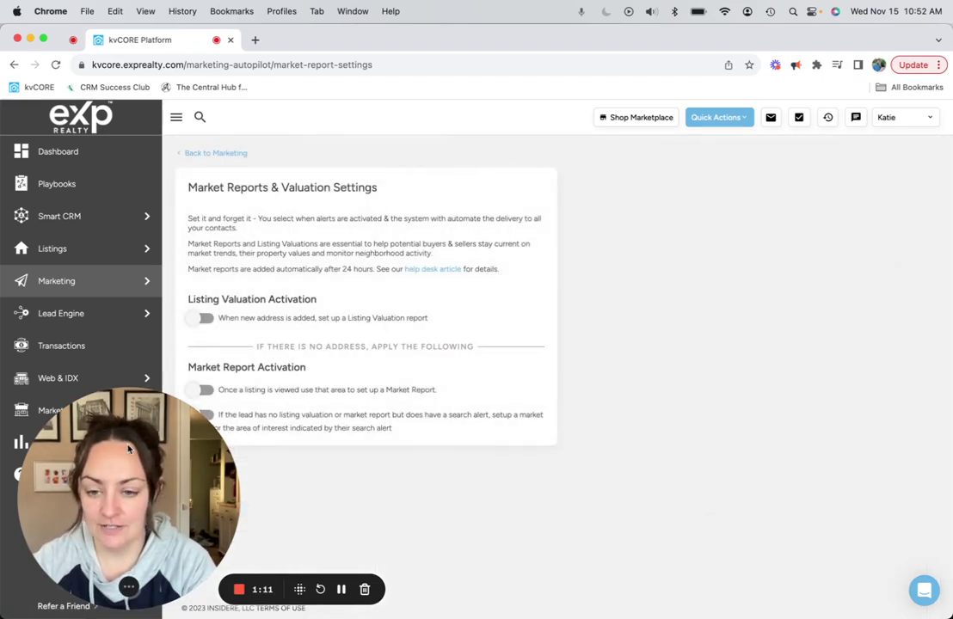
{"action": "left_click", "coordinate": [125, 588]}
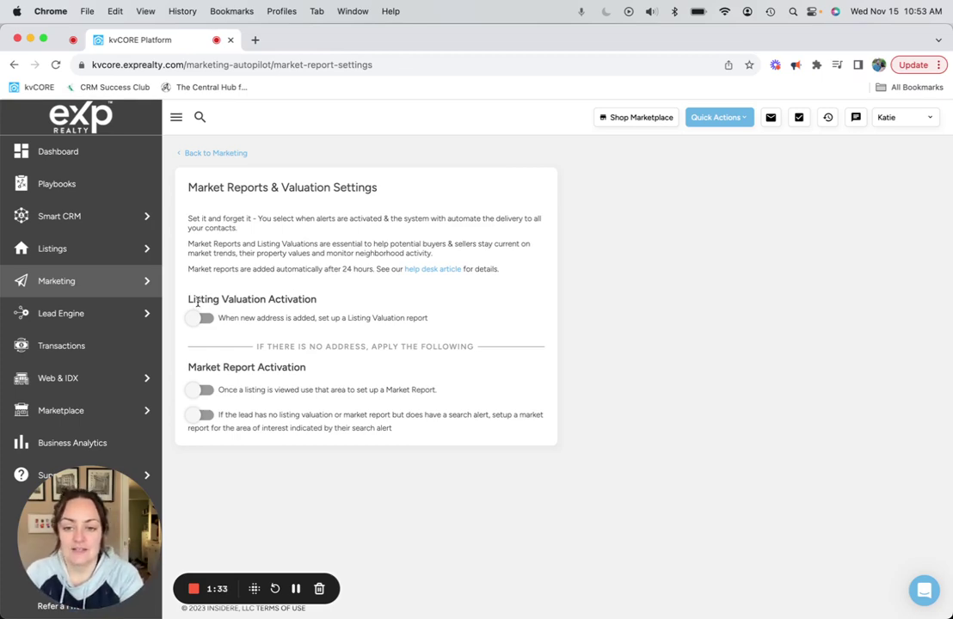
{"action": "left_click_drag", "start_coordinate": [186, 301], "coordinate": [329, 305]}
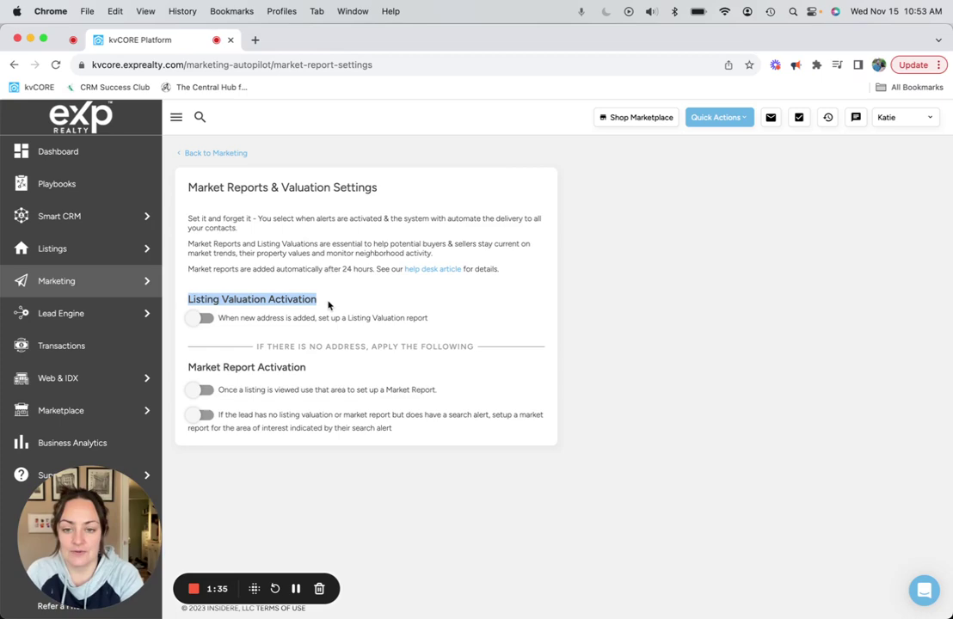
{"action": "left_click", "coordinate": [257, 323]}
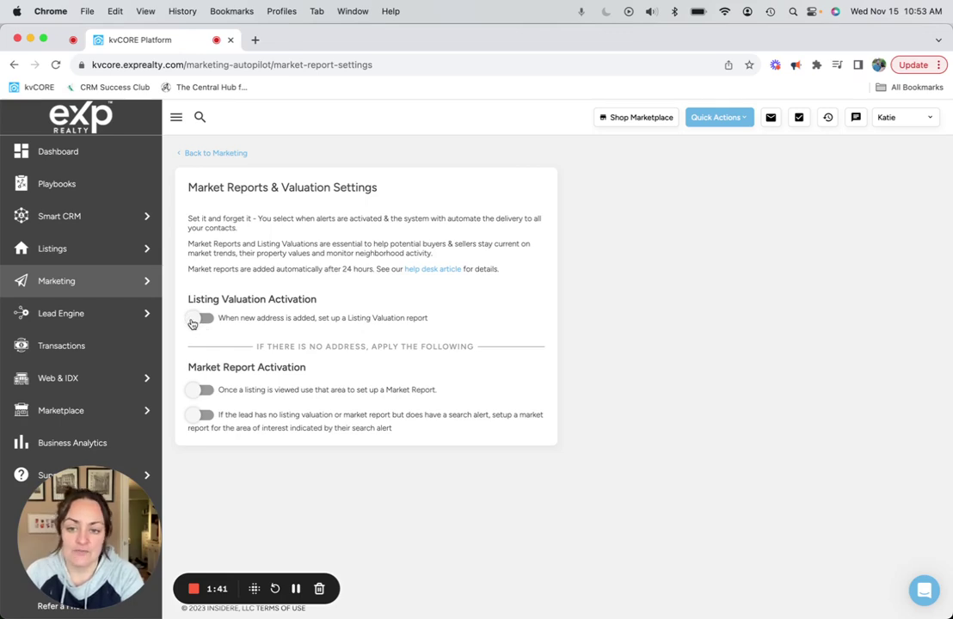
{"action": "left_click", "coordinate": [193, 323]}
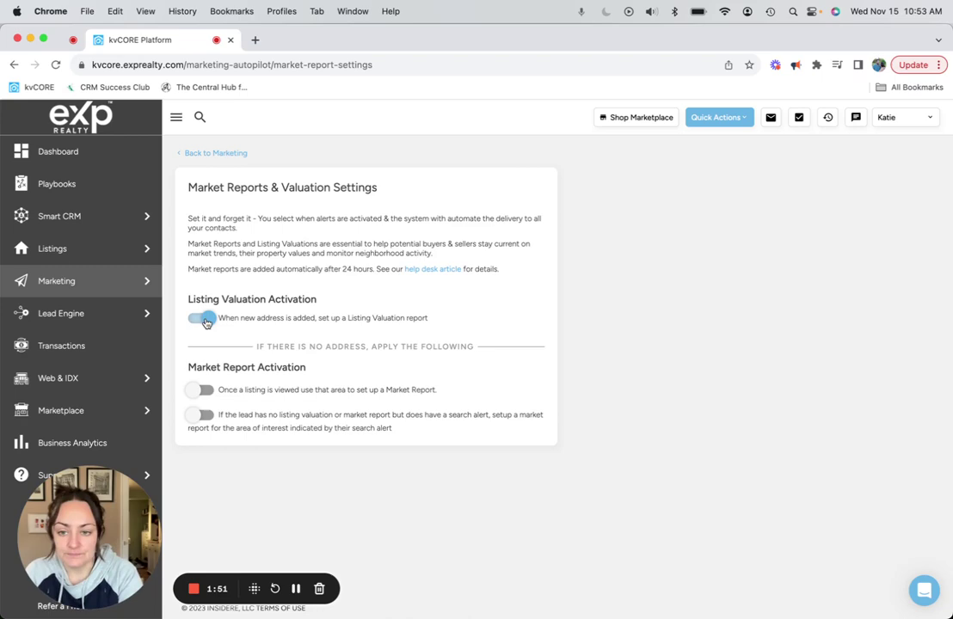
{"action": "left_click", "coordinate": [205, 318]}
Highlight the no-address rule text under Market Report Activation, then clear it.
{"action": "left_click_drag", "start_coordinate": [252, 348], "coordinate": [464, 345]}
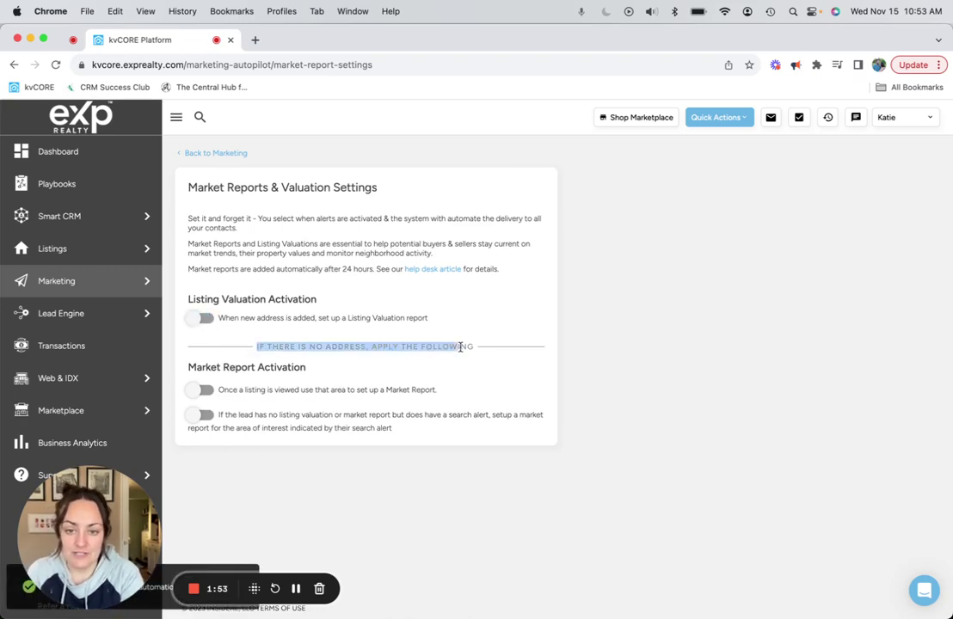
{"action": "left_click", "coordinate": [499, 357]}
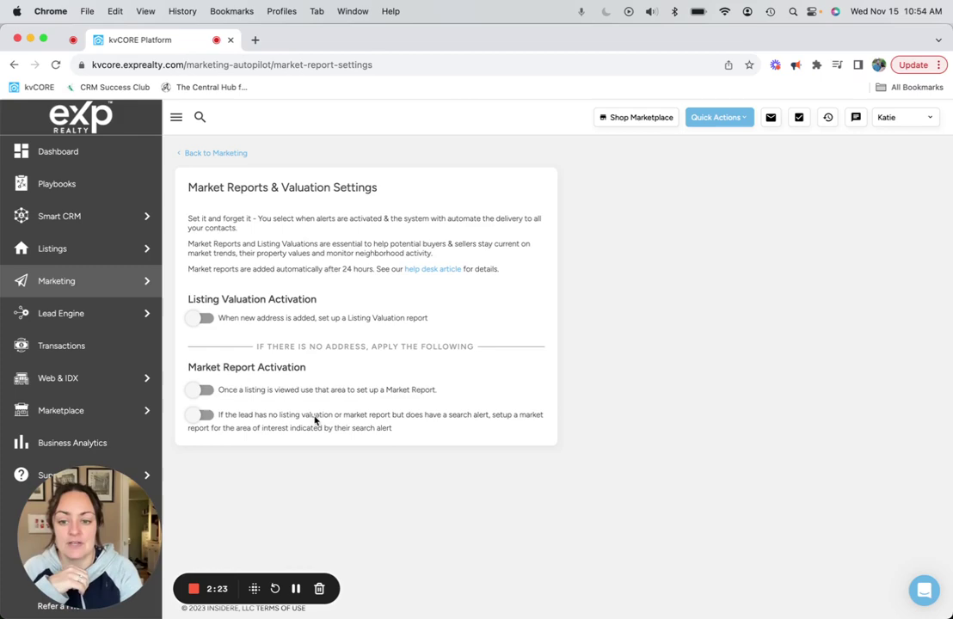
Switch on market reports for search alert areas and viewed listing areas.
{"action": "left_click", "coordinate": [202, 416]}
{"action": "left_click", "coordinate": [200, 391]}
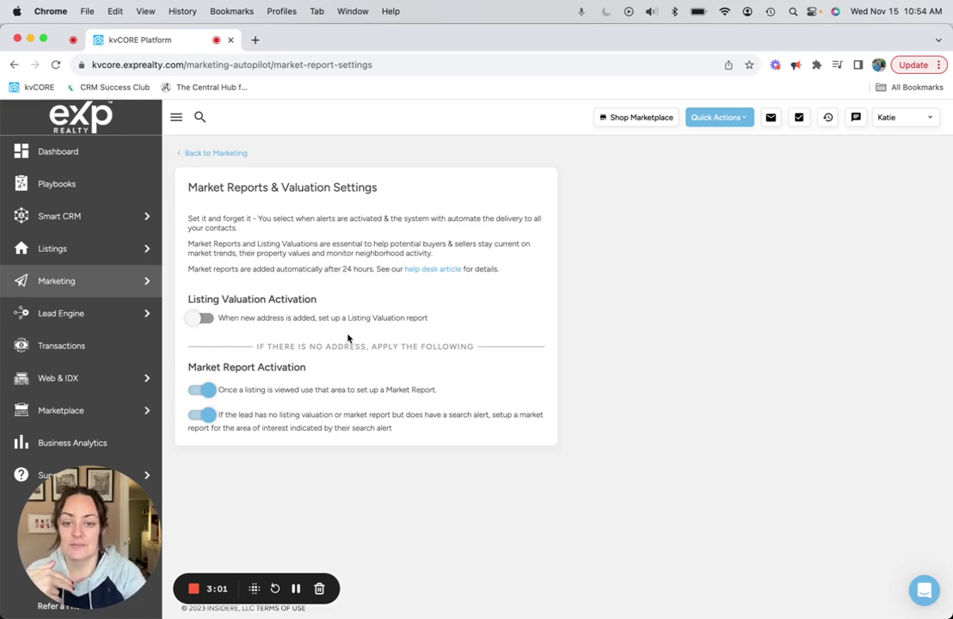
{"action": "left_click_drag", "start_coordinate": [322, 318], "coordinate": [462, 328]}
{"action": "left_click", "coordinate": [463, 328]}
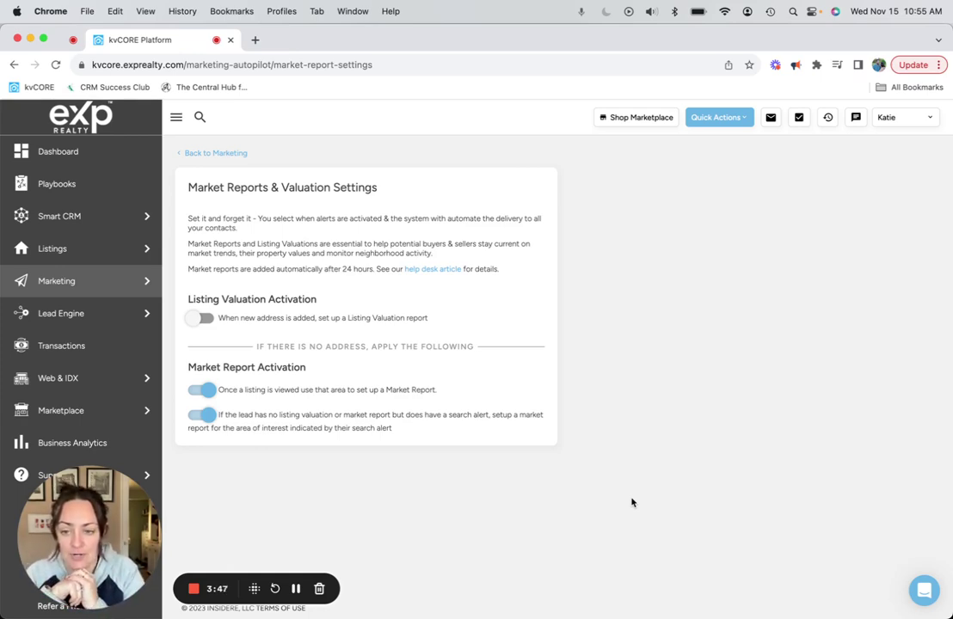
Return to Marketing and reopen the Market Reports & Valuation Settings card.
{"action": "left_click", "coordinate": [74, 289]}
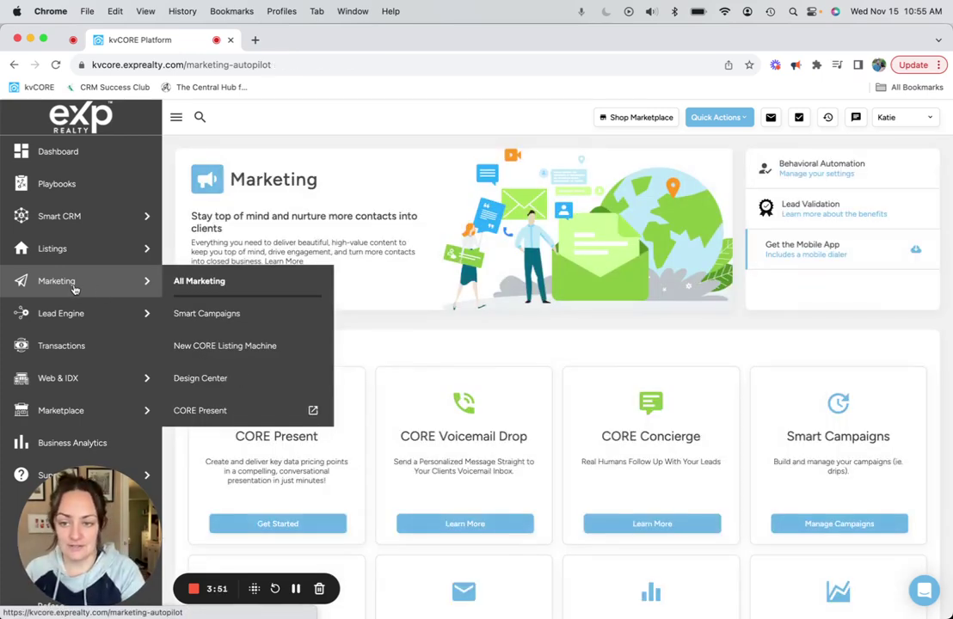
{"action": "scroll", "coordinate": [730, 389], "scroll_direction": "down", "scroll_amount": 3}
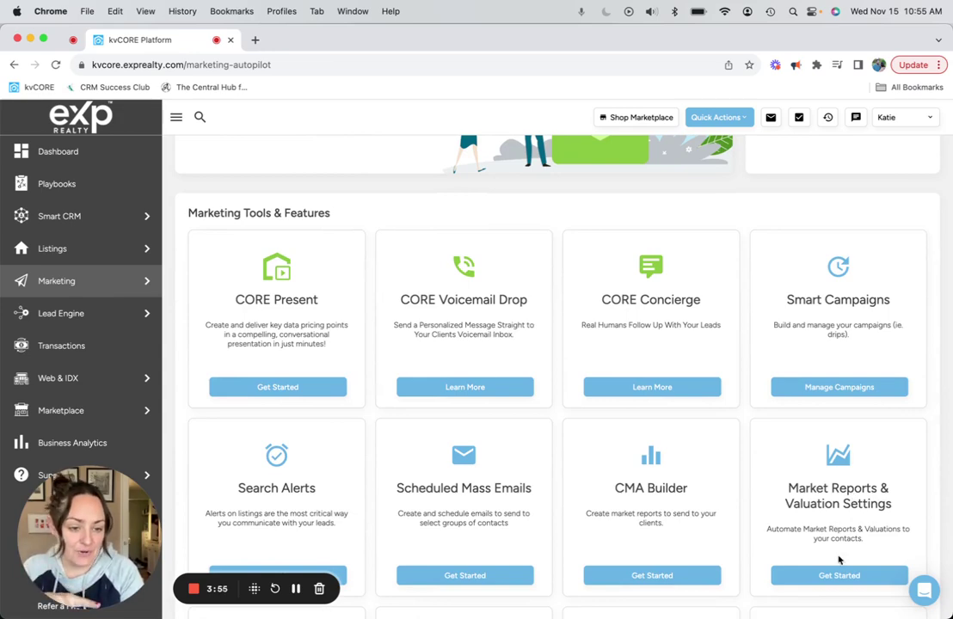
{"action": "left_click", "coordinate": [838, 574]}
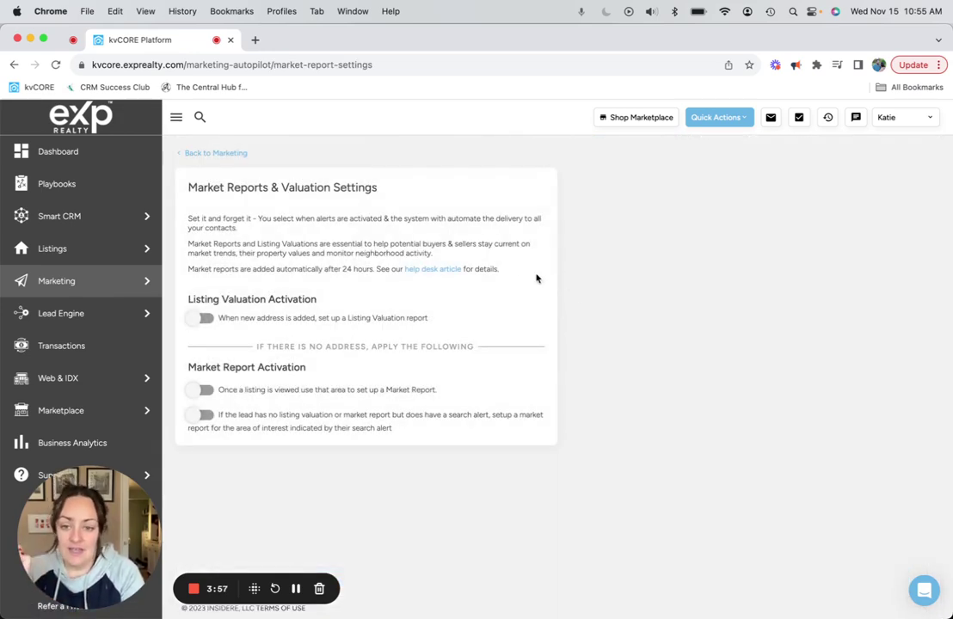